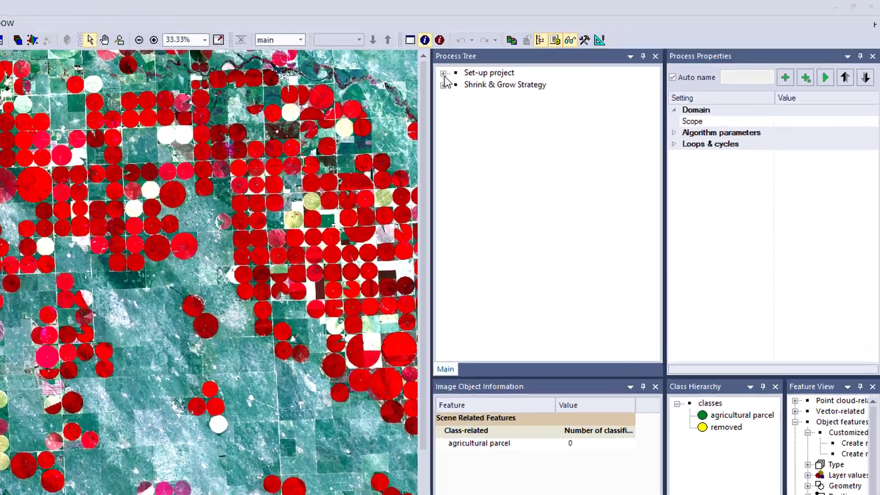
Step: Expand the Set-up project, review its layer arithmetics and segmentation processes, and execute the Set-up project
left_click(580, 51)
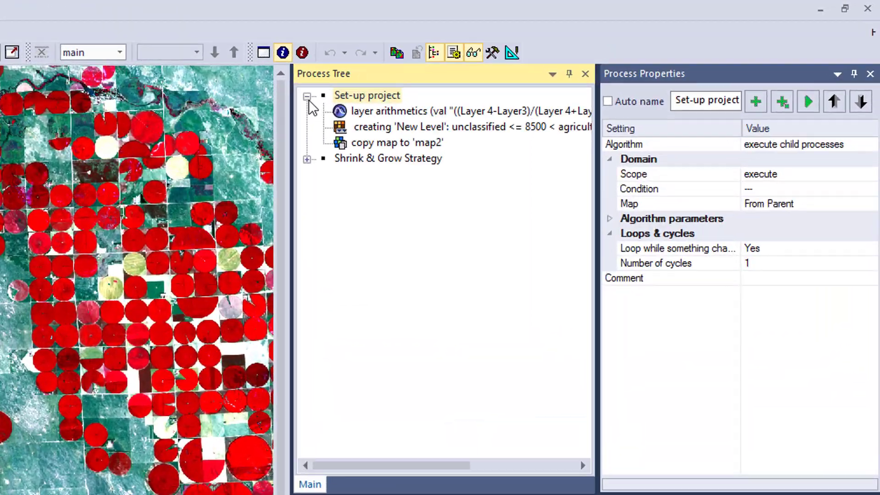
left_click(343, 111)
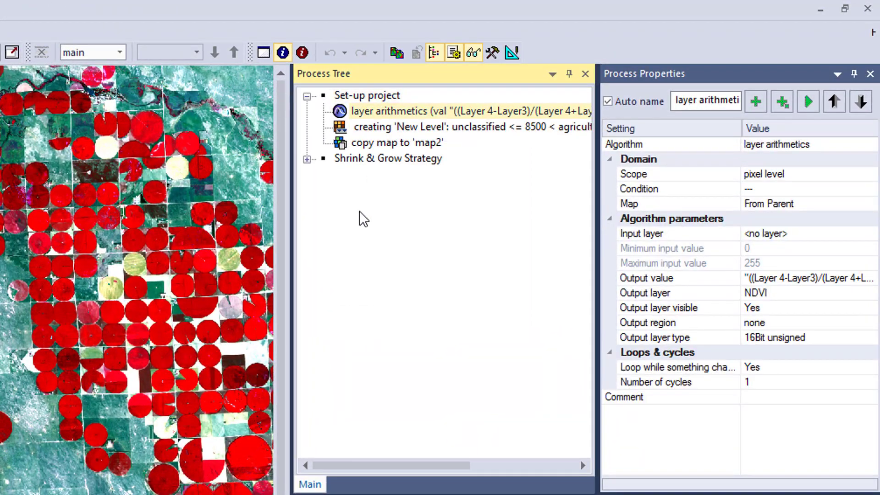
left_click(362, 128)
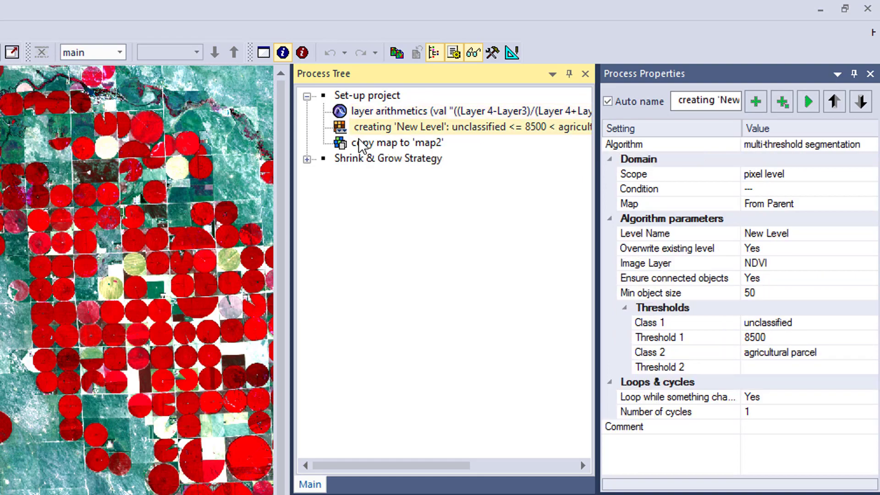
right_click(359, 100)
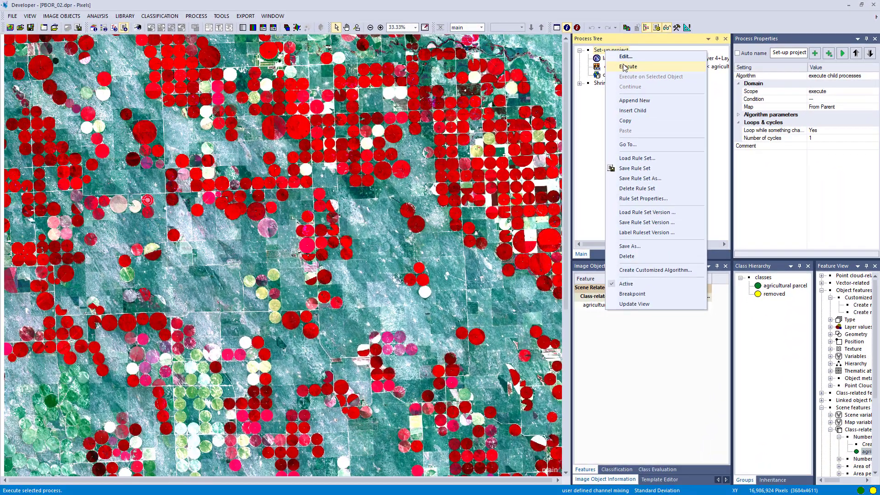
left_click(391, 129)
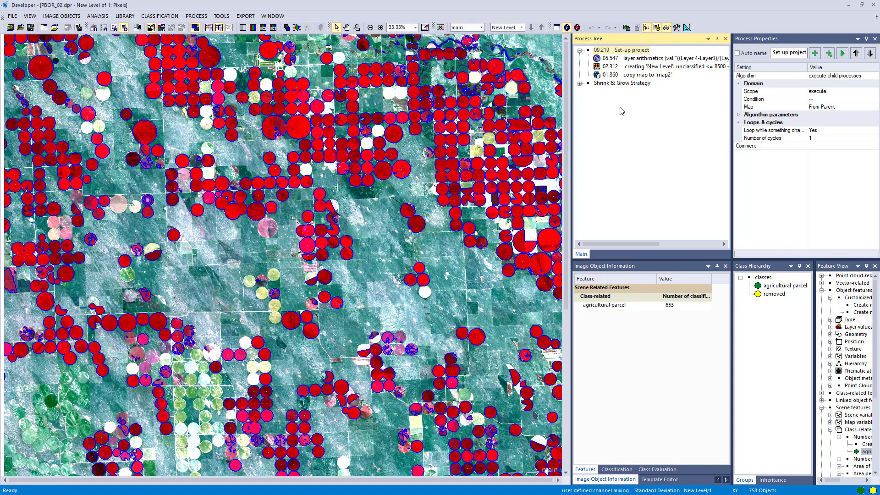
Step: Select and zoom in on individual image objects to inspect their pixel counts
left_click(405, 172)
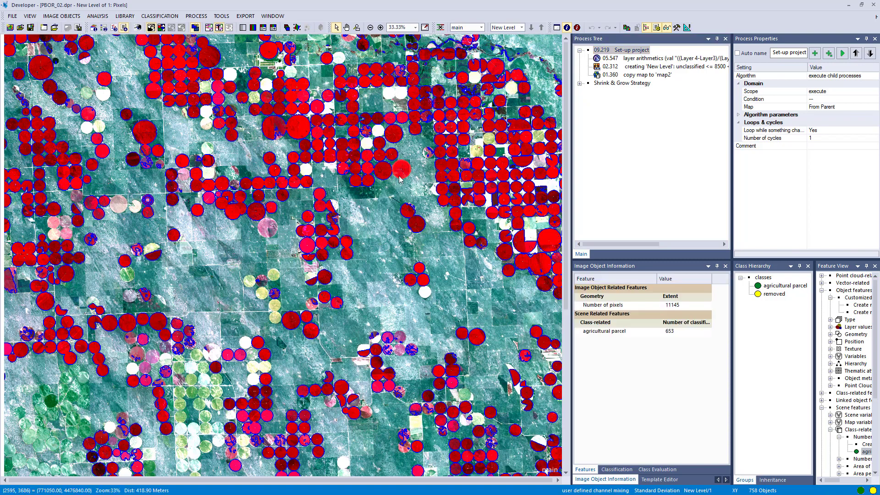
left_click(389, 174)
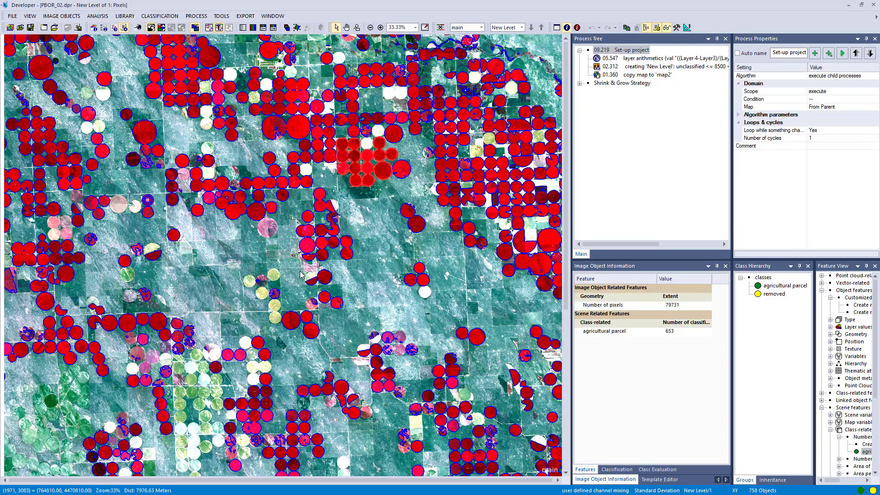
scroll(292, 245, "down", 1)
scroll(292, 245, "up", 5)
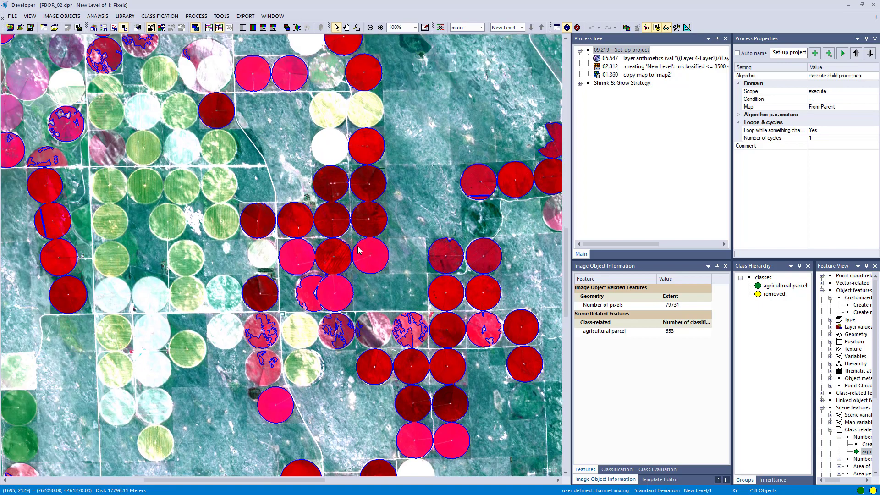
left_click(359, 252)
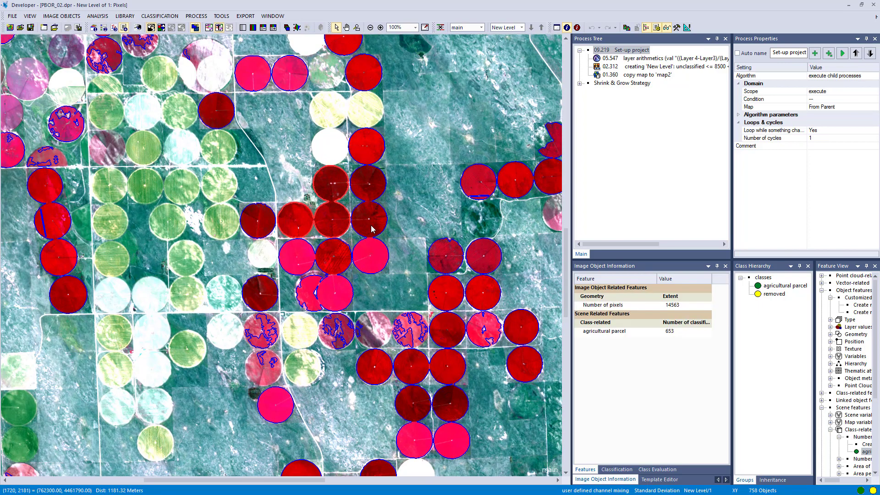
left_click(372, 264)
Step: Display the classification of image objects and select the connected irrigation circle objects
left_click(162, 27)
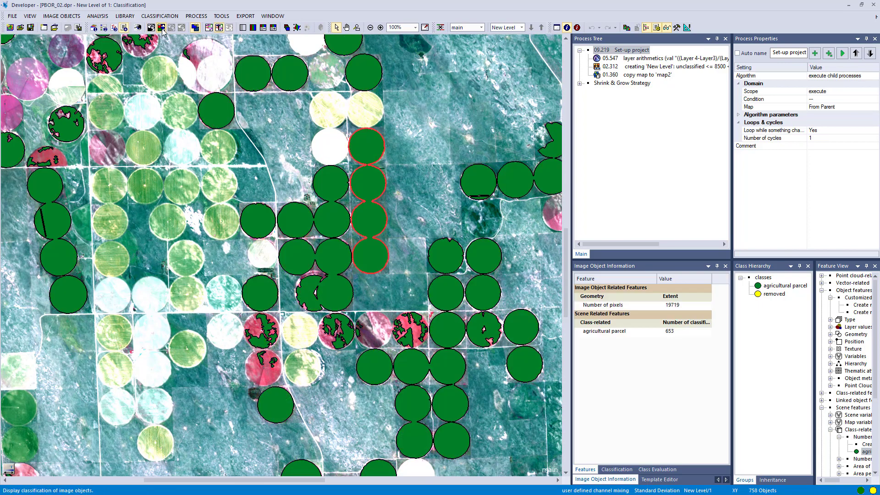
left_click(329, 225)
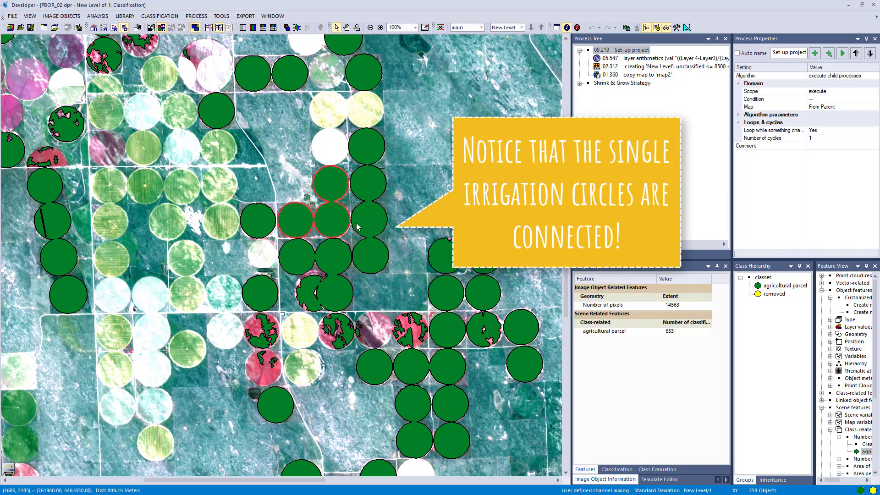
left_click(371, 231)
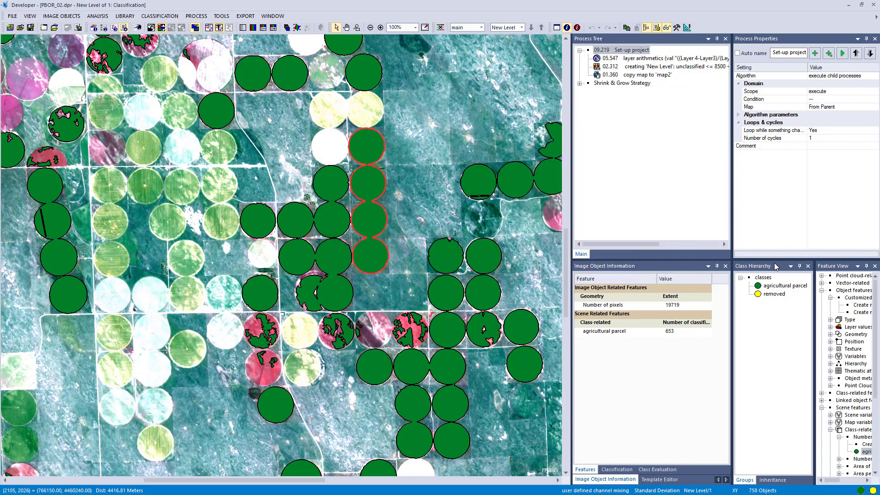
Step: Expand the Shrink & Grow Strategy, review its shrink and grow processes, and execute the strategy
left_click(580, 84)
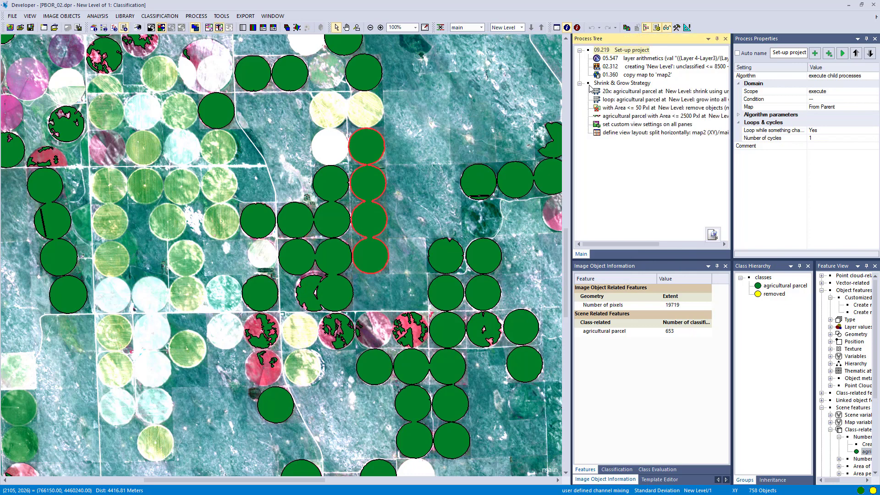
left_click(600, 92)
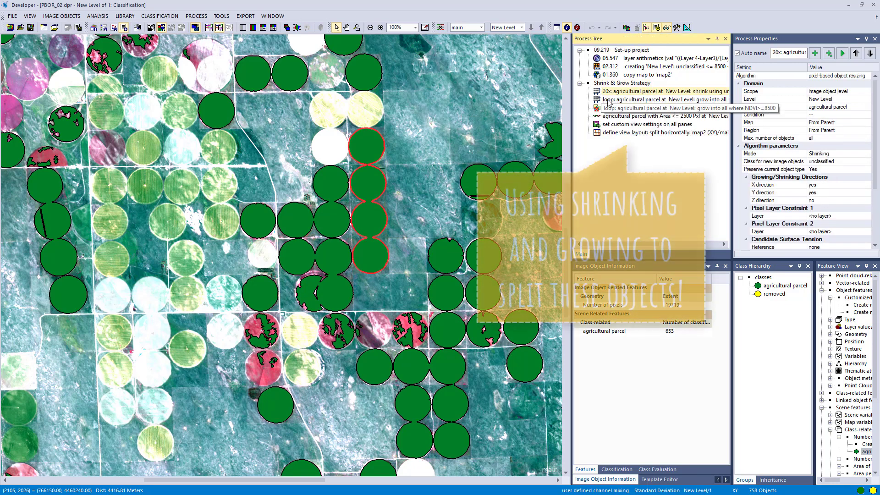
left_click(615, 102)
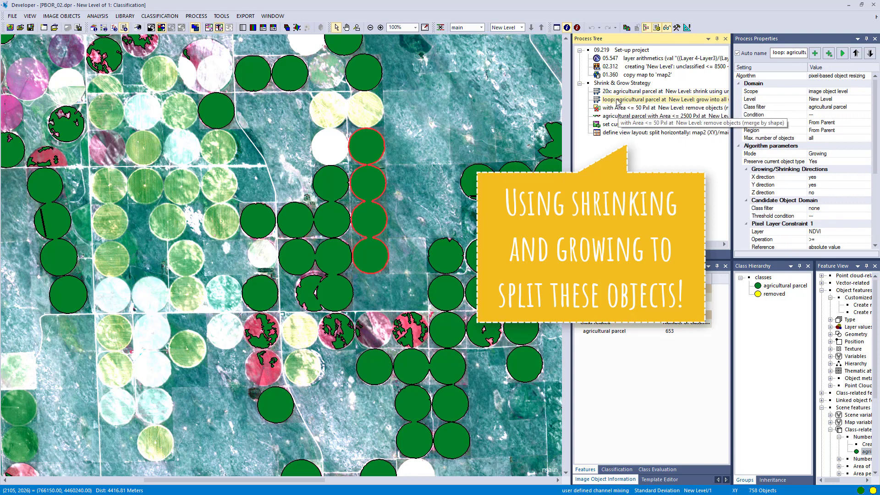
left_click(615, 84)
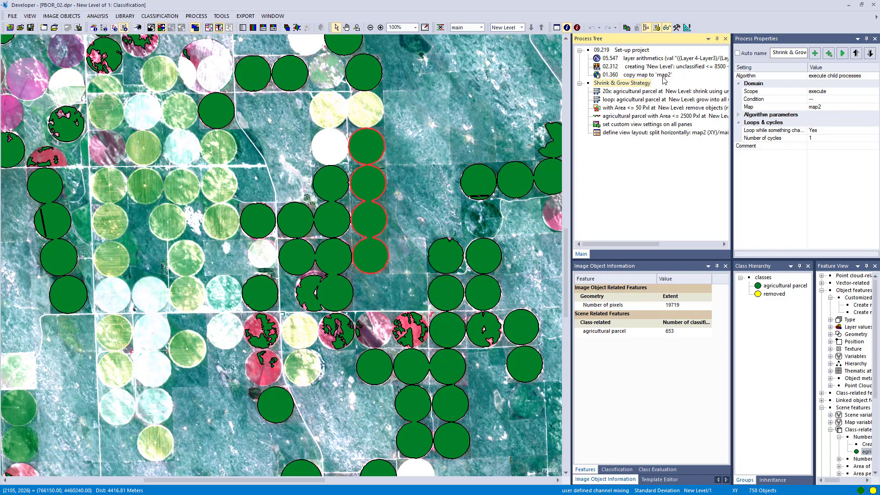
right_click(637, 86)
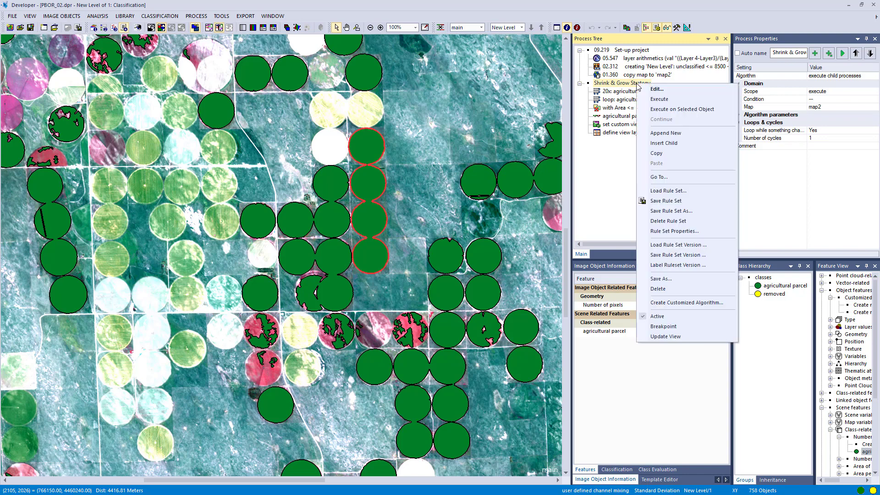
left_click(652, 97)
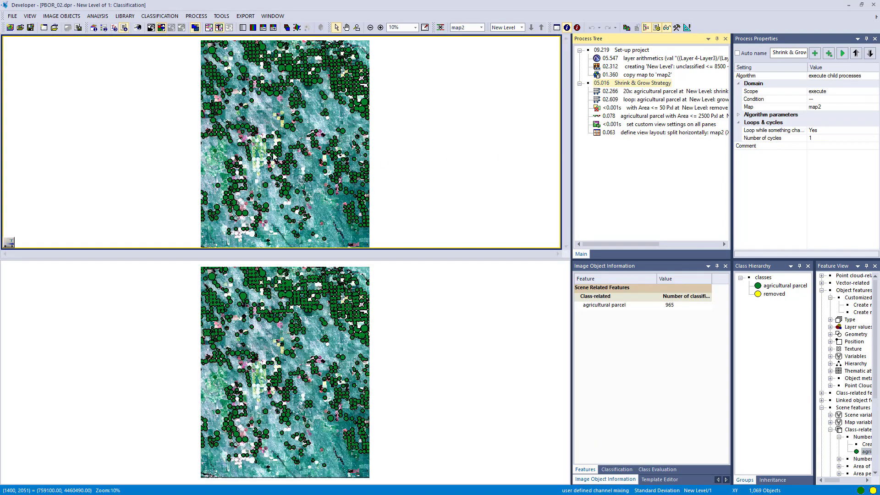
Step: Zoom in and compare irrigation circle objects between the map2 and main views by selecting them
scroll(269, 157, "up", 4)
scroll(269, 157, "up", 3)
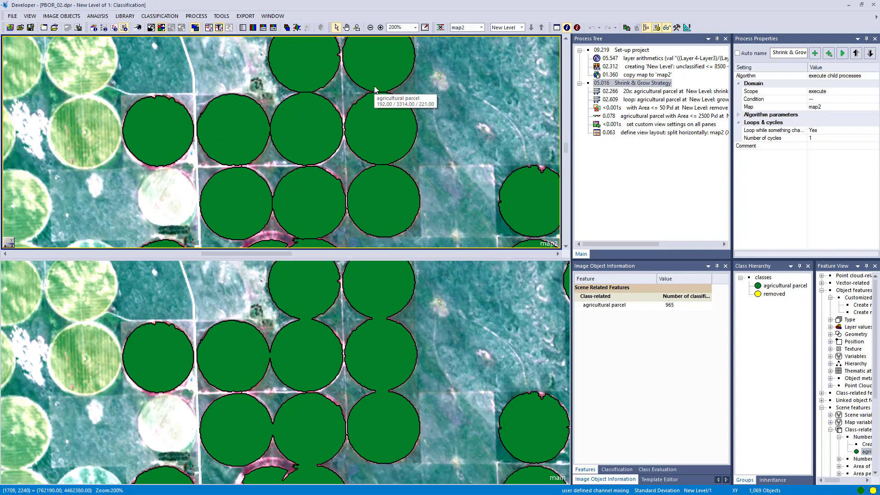
left_click(429, 318)
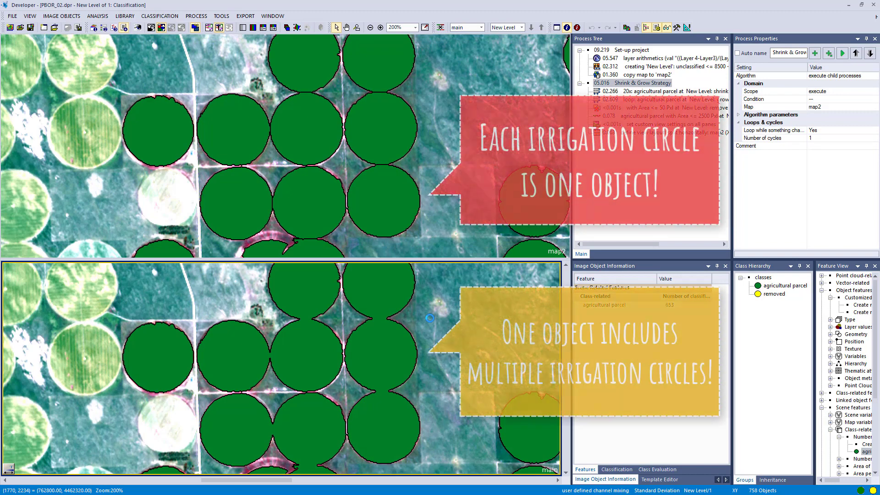
left_click(388, 221)
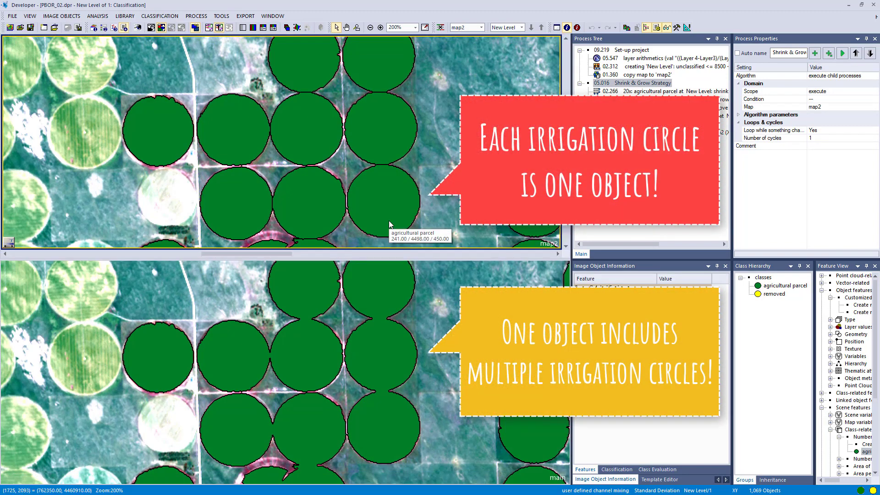
left_click(389, 221)
left_click(379, 144)
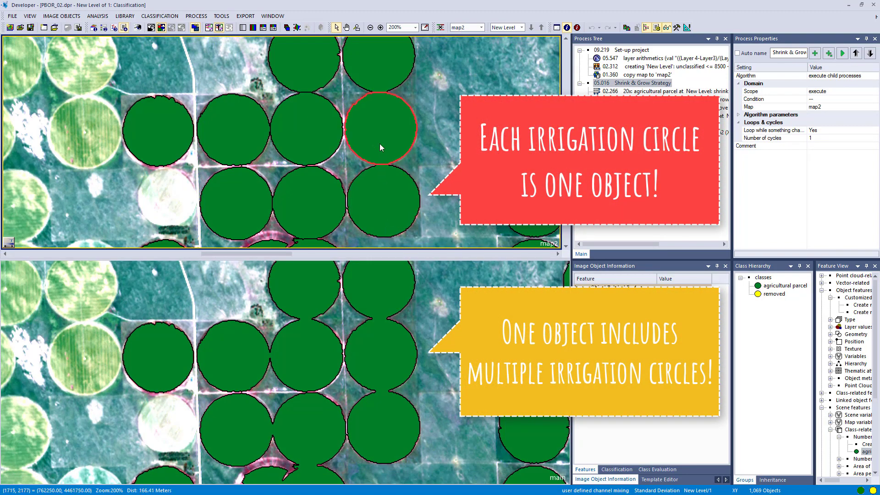
left_click(307, 145)
left_click(246, 147)
left_click(248, 188)
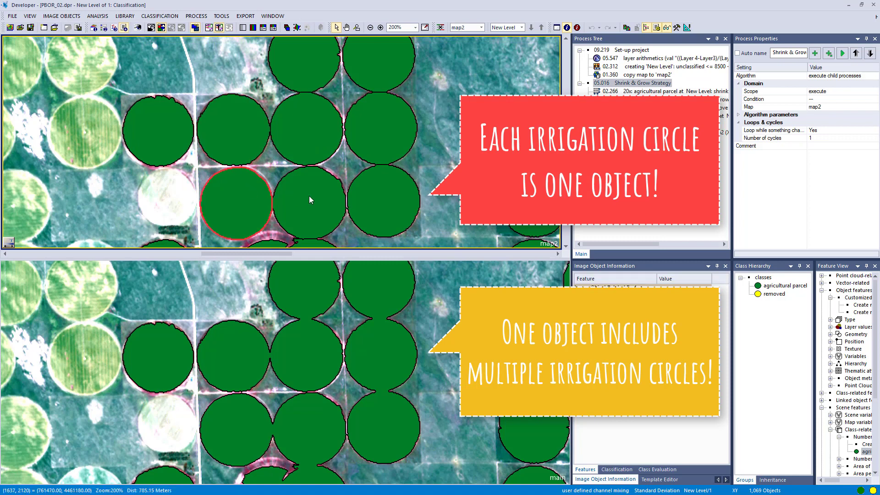
left_click(309, 196)
left_click(379, 349)
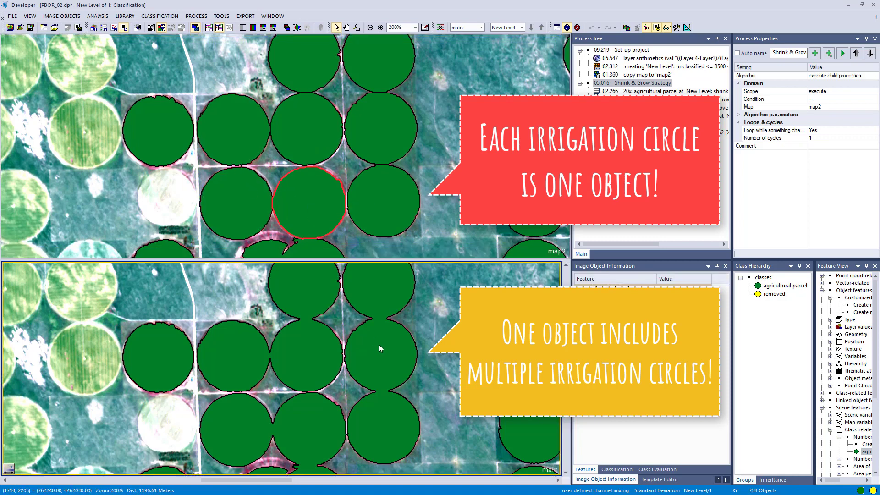
left_click(382, 355)
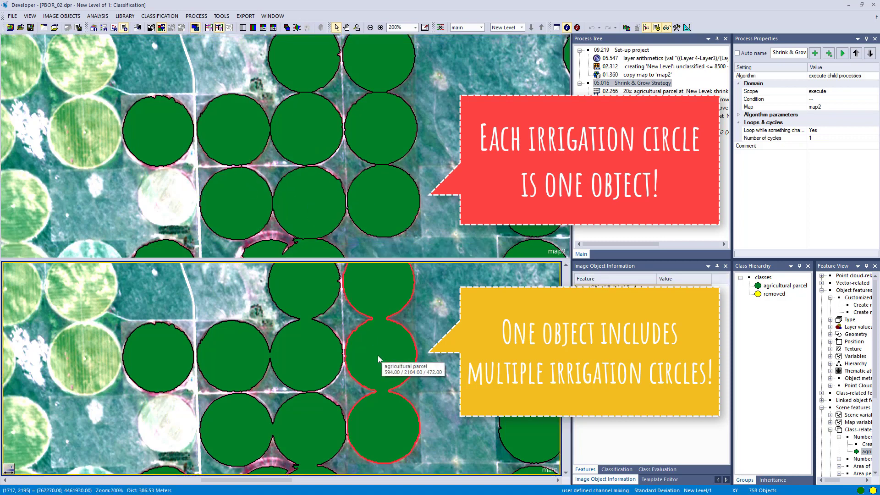
left_click(320, 354)
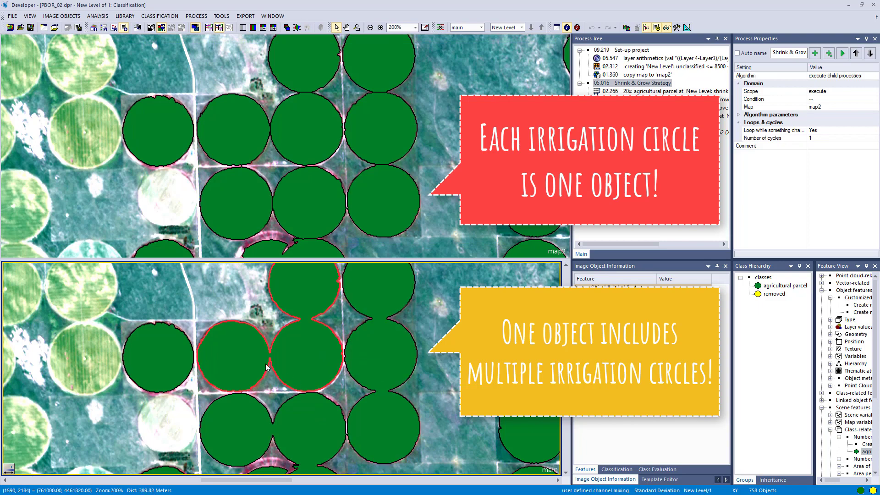
left_click(316, 422)
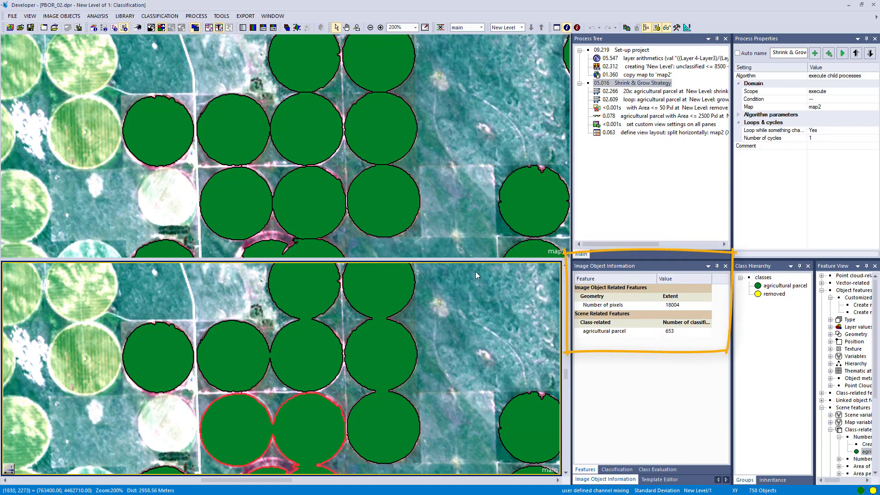
left_click(388, 182)
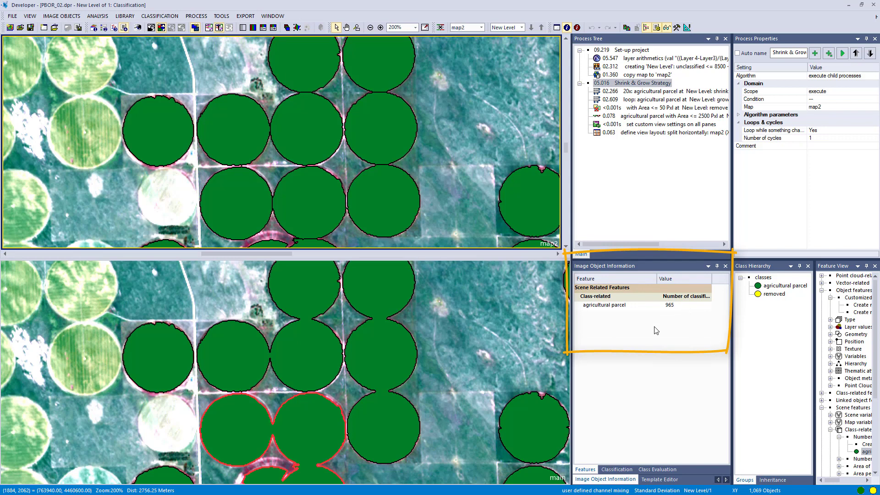
Step: Append a new process under Shrink & Grow Strategy using the pixel-based object resizing algorithm
right_click(620, 84)
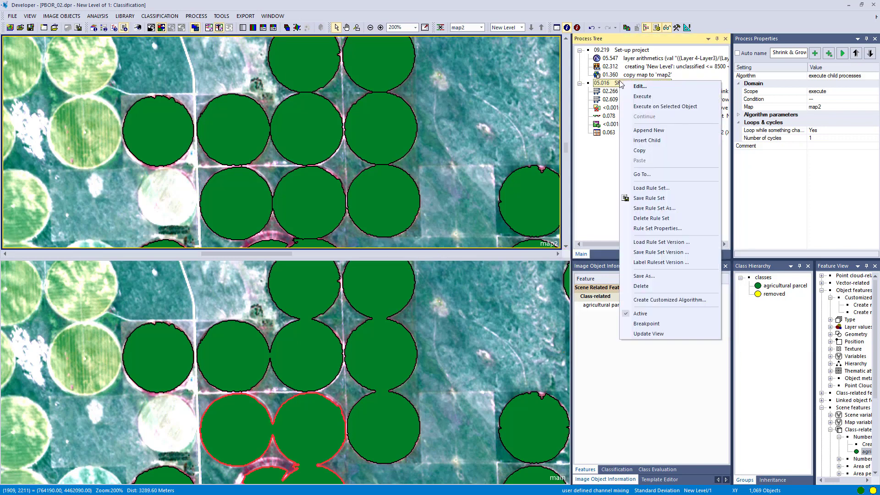
left_click(646, 130)
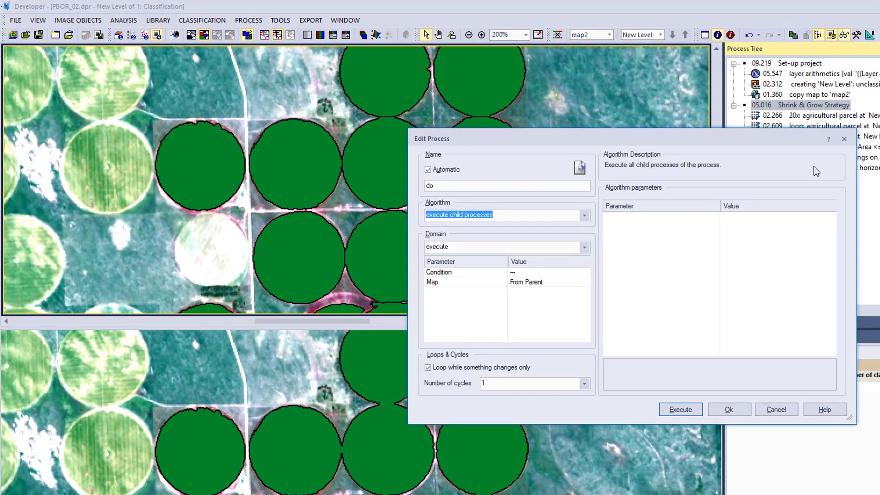
key("BackSpace")
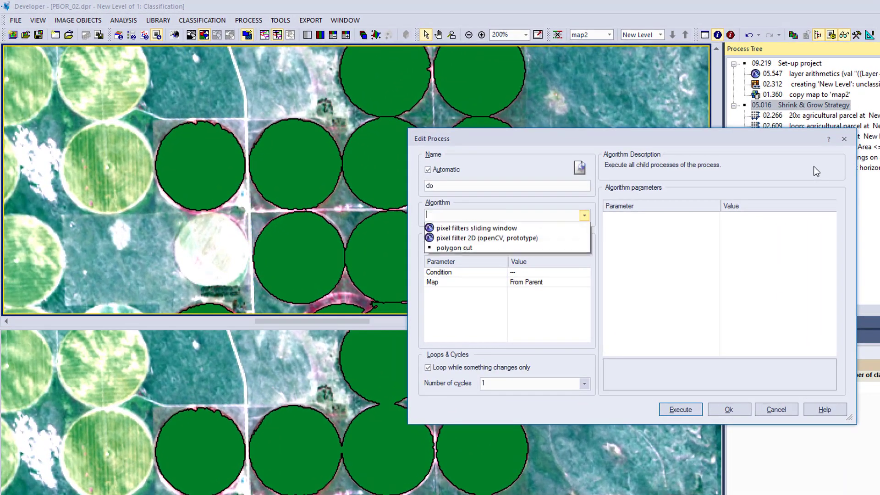
type("pixel-based object resizing")
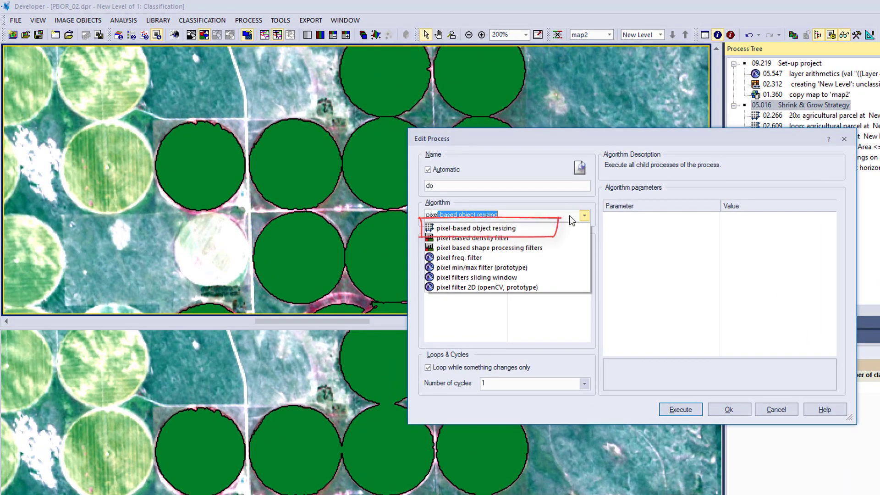
left_click(573, 224)
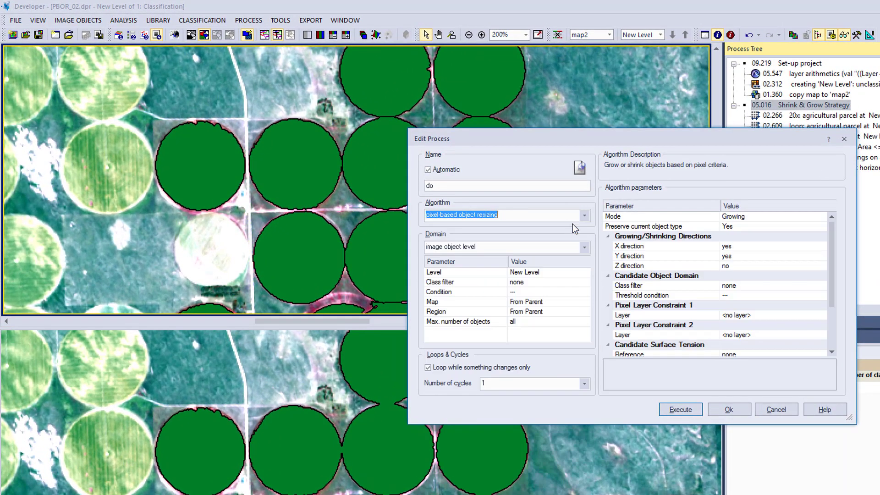
Step: Set the process domain's class filter to agricultural parcel
left_click(587, 279)
left_click(585, 281)
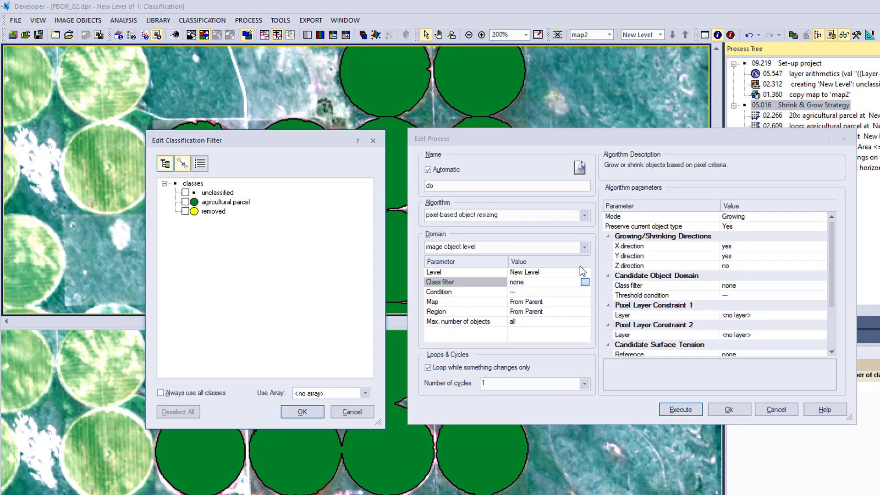
left_click(185, 202)
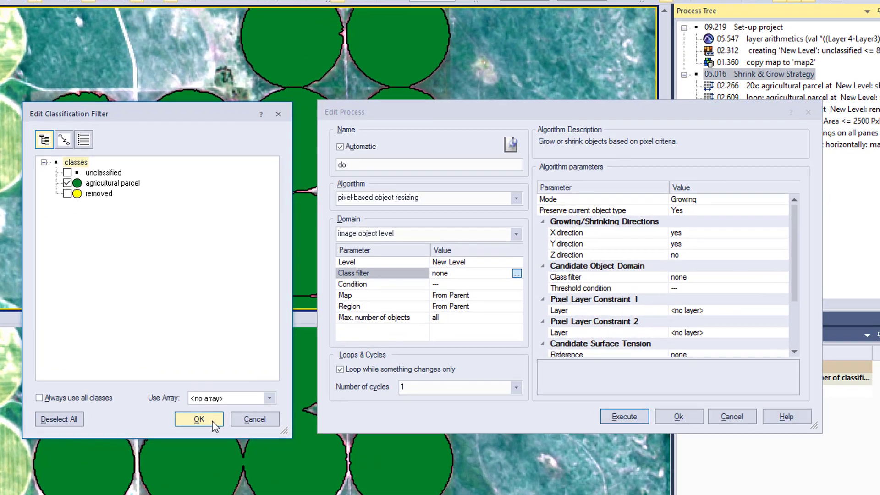
left_click(314, 413)
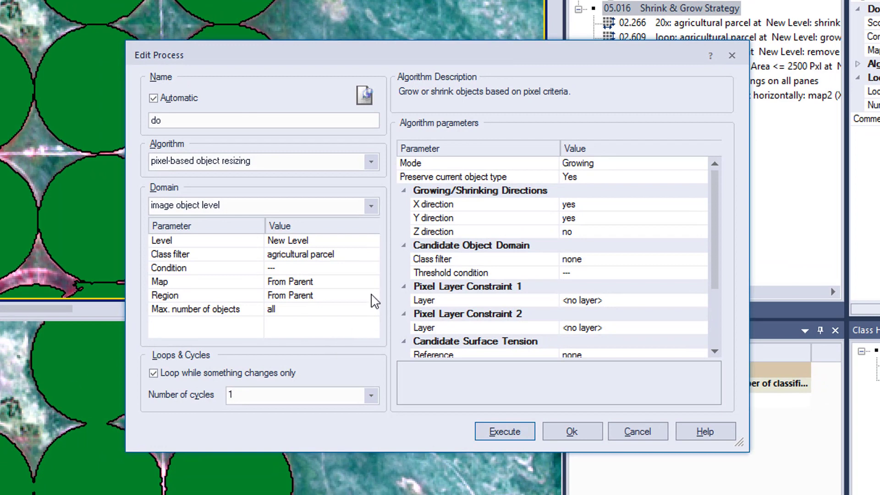
Step: Set the new process's map to map2 and the candidate surface tension reference to object
left_click(371, 281)
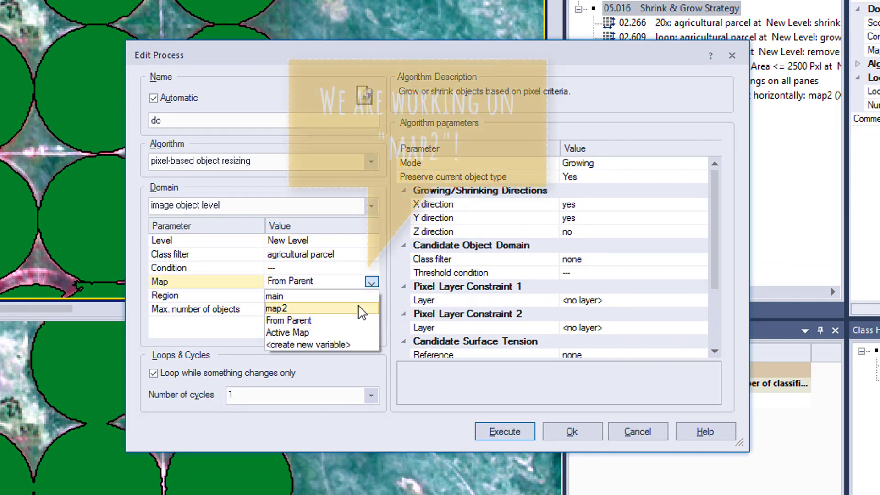
left_click(361, 309)
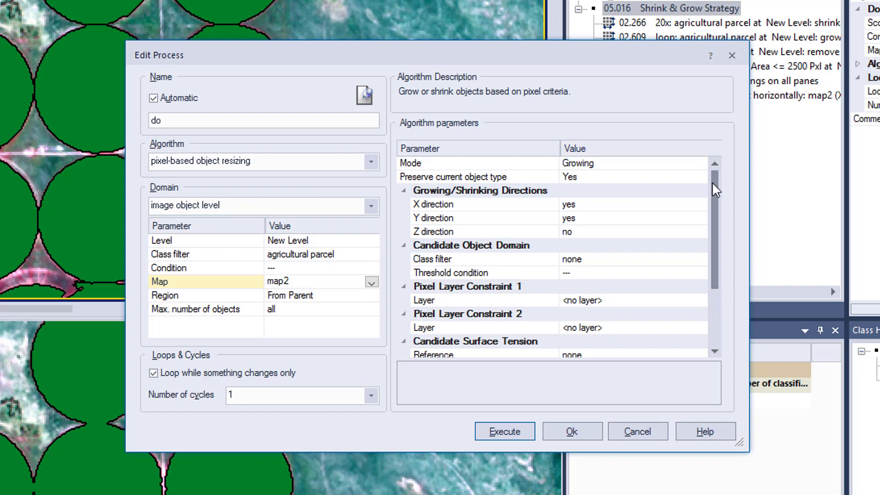
left_click_drag(714, 188, 718, 279)
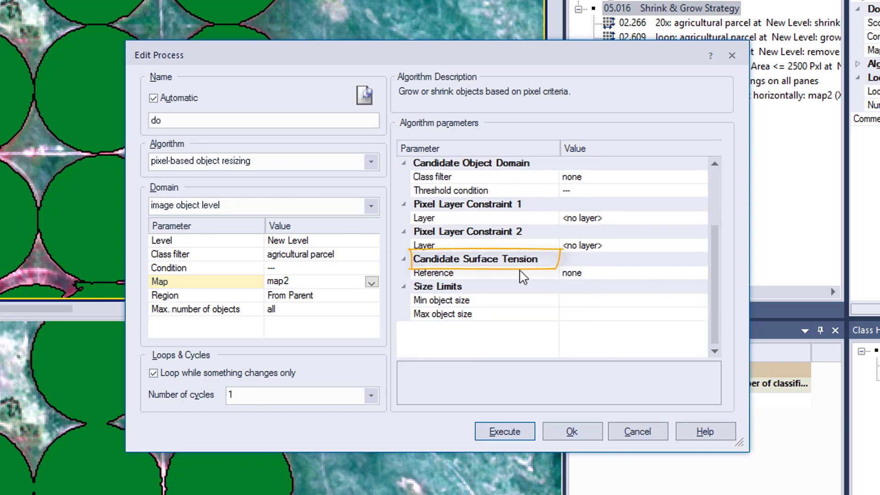
left_click(700, 273)
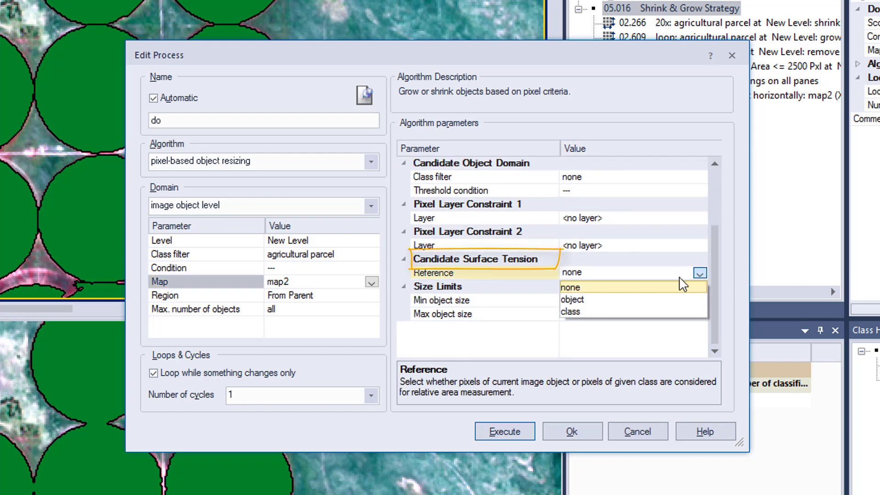
left_click(663, 300)
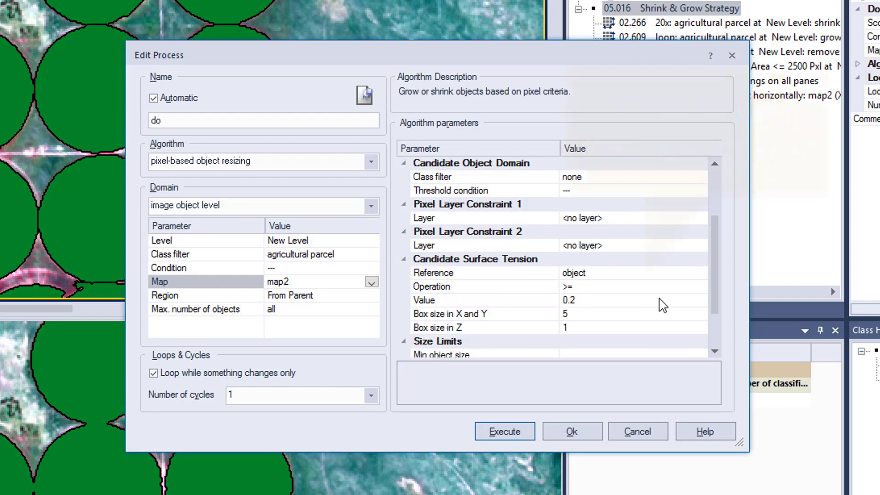
Step: Set the candidate surface tension value to 0.5 and execute the growing process
left_click(688, 301)
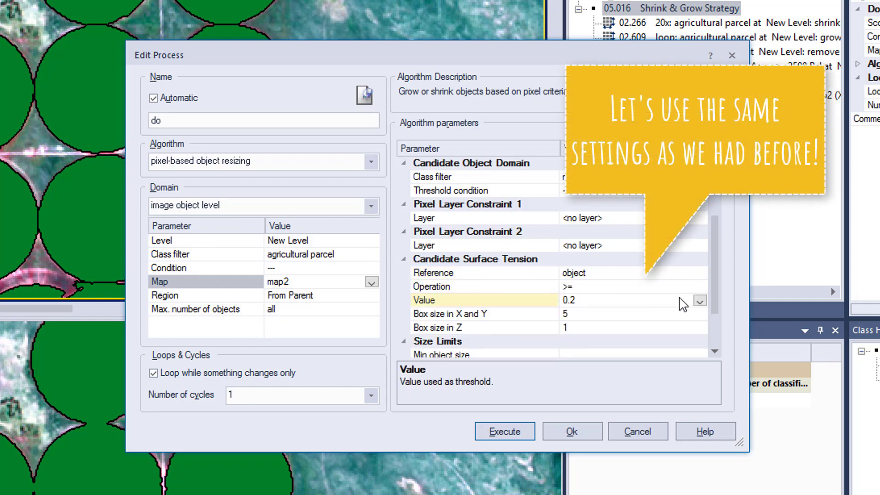
left_click(680, 300)
left_click(668, 300)
key("BackSpace")
type("5")
left_click_drag(715, 245, 719, 286)
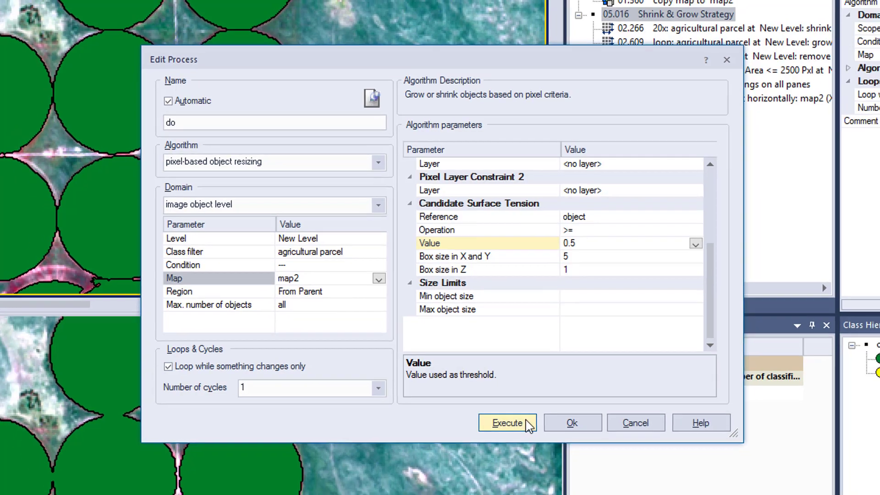
left_click(524, 430)
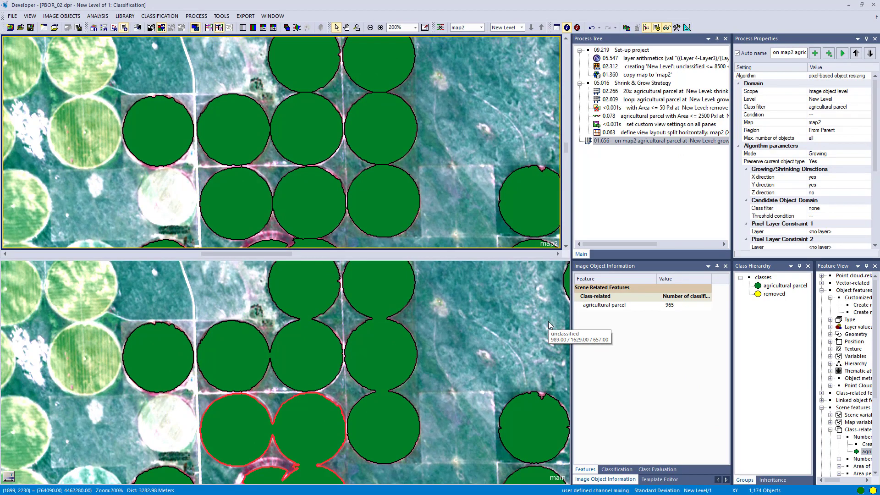
Step: Pan and zoom across the map2 and main views to compare the grown irrigation circle objects
left_click_drag(465, 225, 243, 130)
left_click_drag(372, 195, 367, 147)
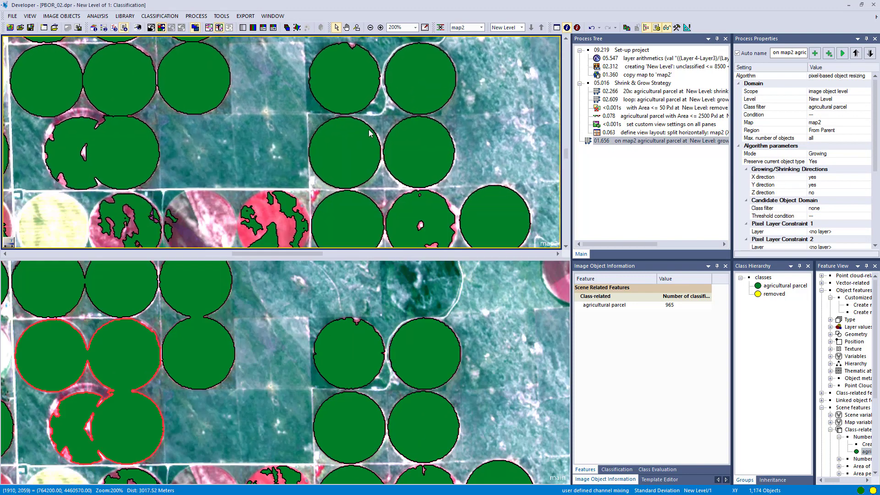
left_click_drag(431, 153, 408, 119)
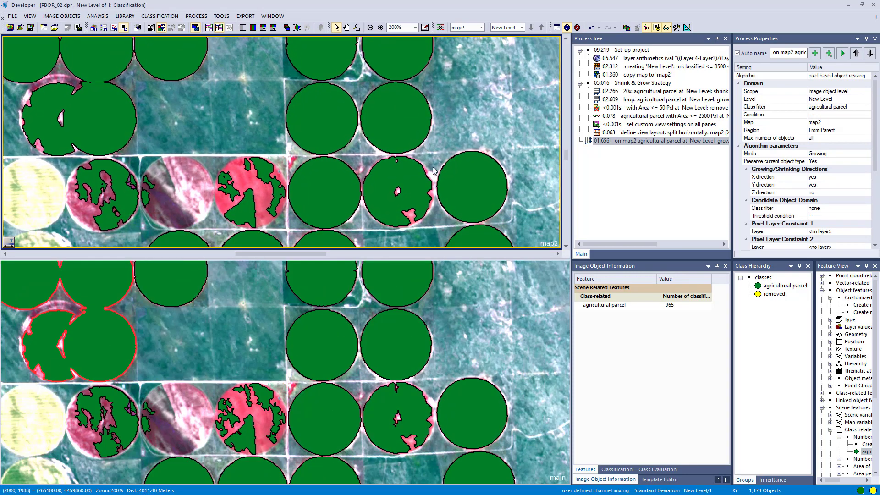
left_click_drag(432, 168, 411, 153)
scroll(409, 197, "up", 5)
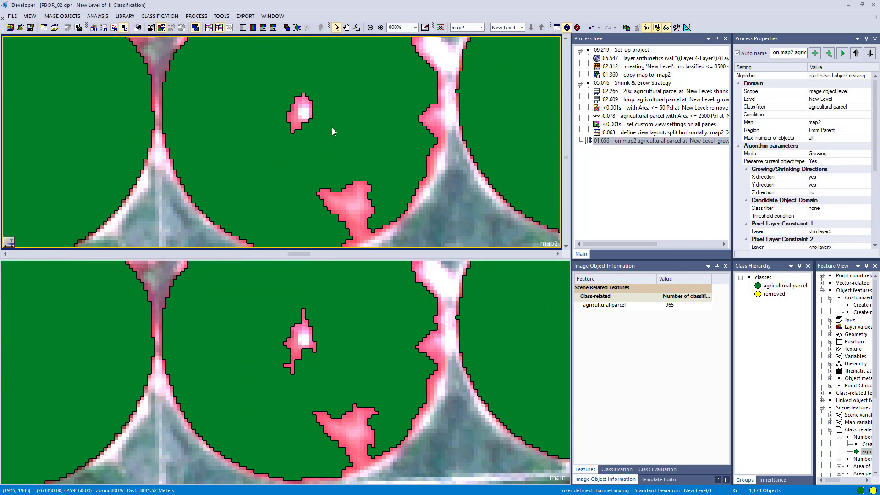
left_click_drag(315, 72, 300, 194)
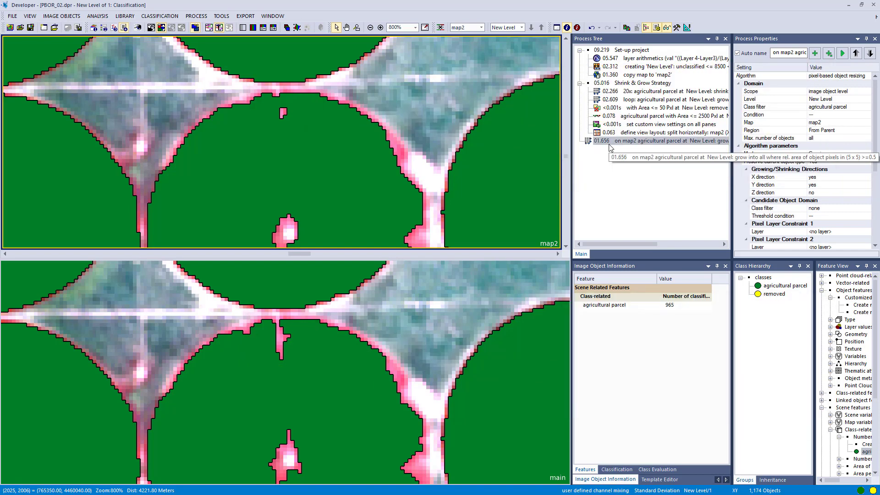
Step: Reopen the growing process, set its number of cycles to 30, and execute it
double_click(610, 143)
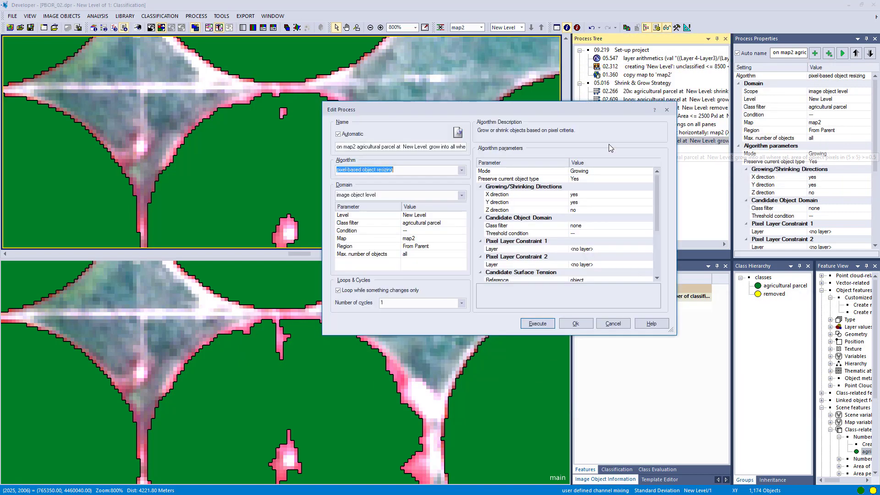
left_click(444, 303)
type("30")
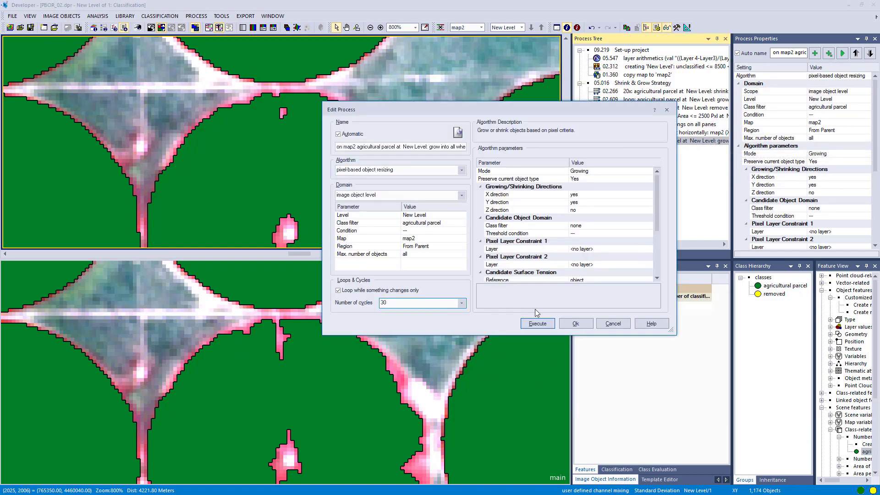
left_click(546, 328)
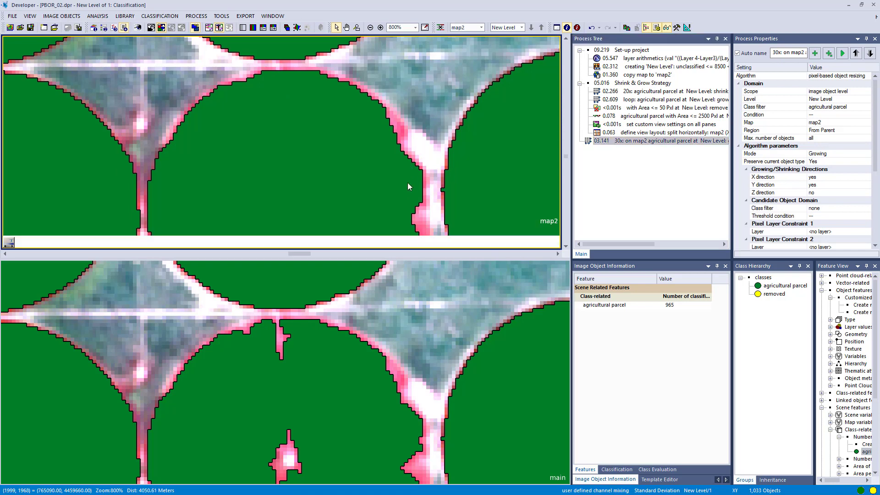
Step: Zoom and pan through both views to inspect the effect of the 30-cycle growing on the parcels
scroll(395, 180, "down", 2)
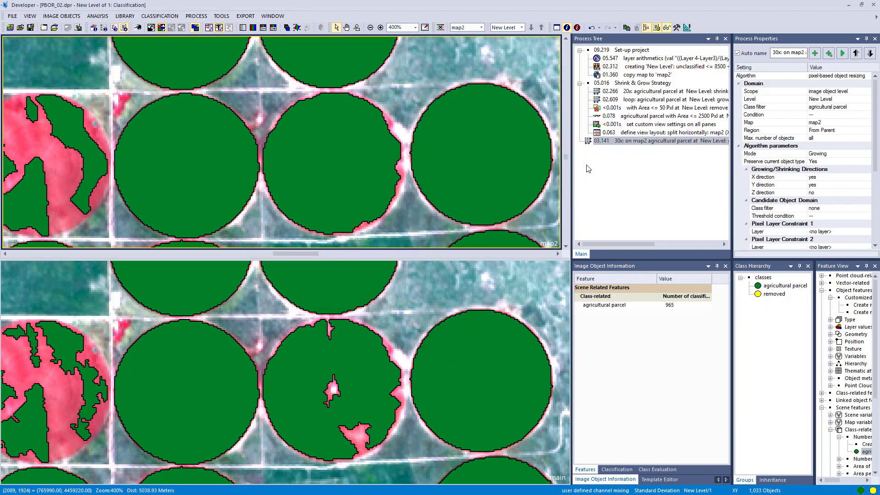
scroll(307, 185, "down", 1)
scroll(307, 185, "down", 2)
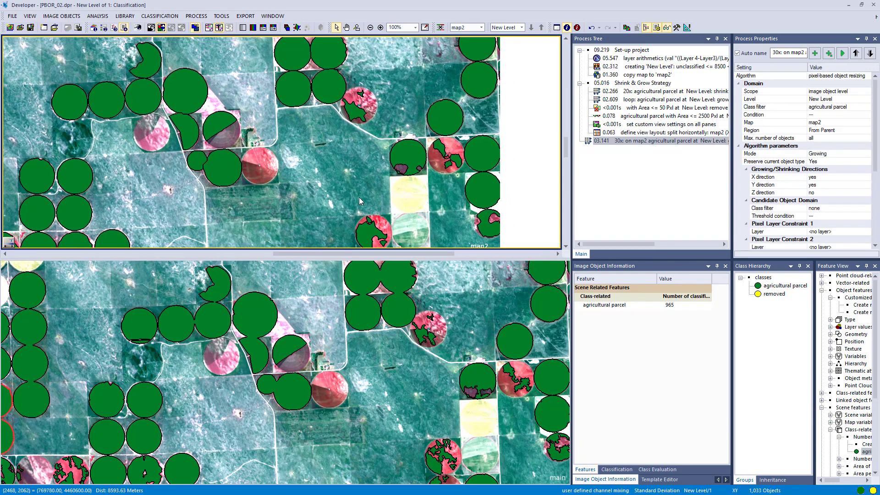
scroll(366, 188, "up", 4)
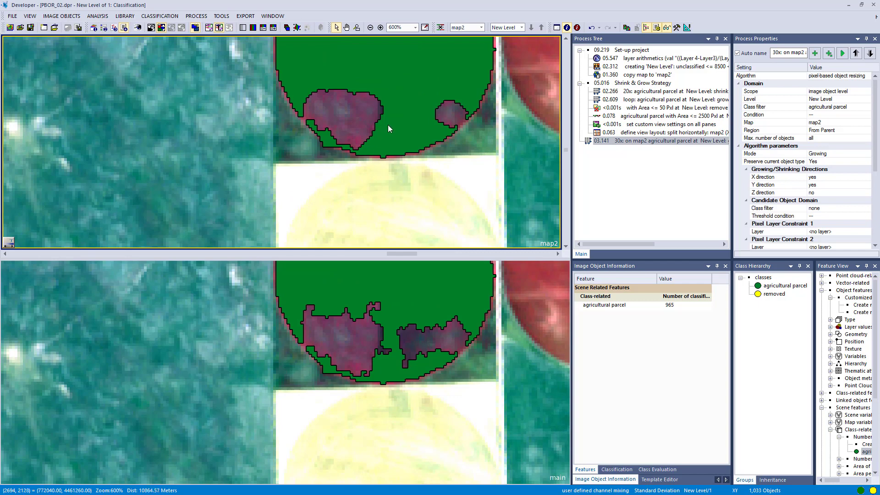
left_click_drag(387, 125, 328, 190)
scroll(345, 177, "down", 1)
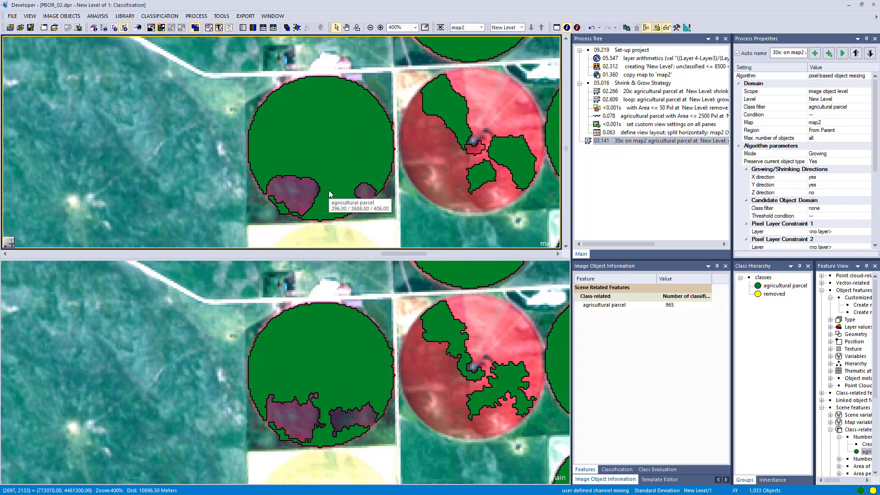
scroll(328, 191, "up", 1)
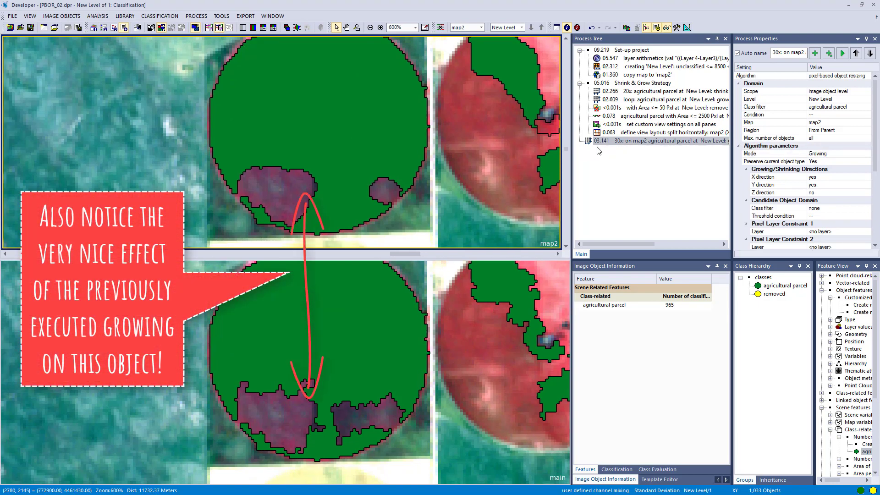
Step: Duplicate the 30x growing process and switch the copy's mode to Shrinking
left_click(595, 146)
key("F5")
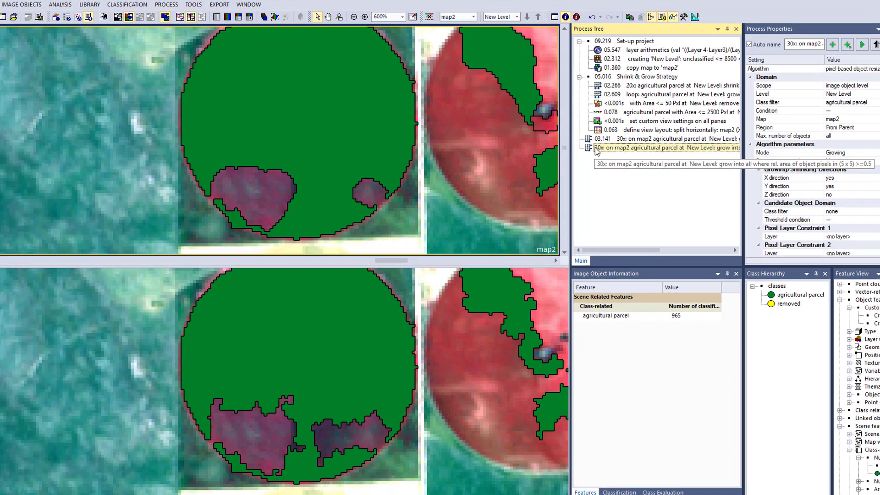
double_click(595, 148)
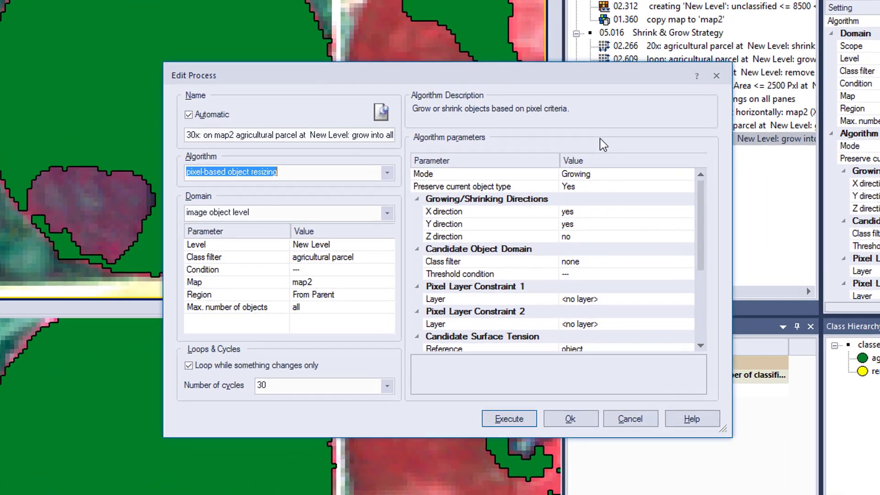
left_click(648, 172)
left_click(654, 172)
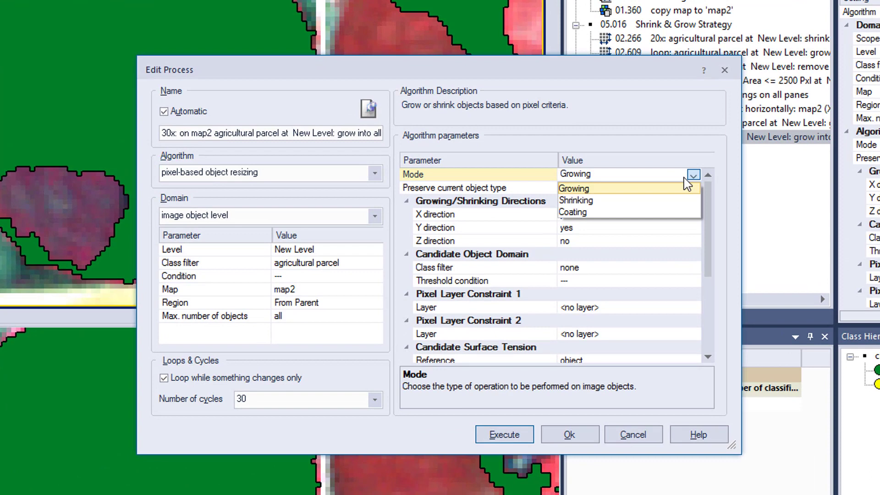
left_click(665, 211)
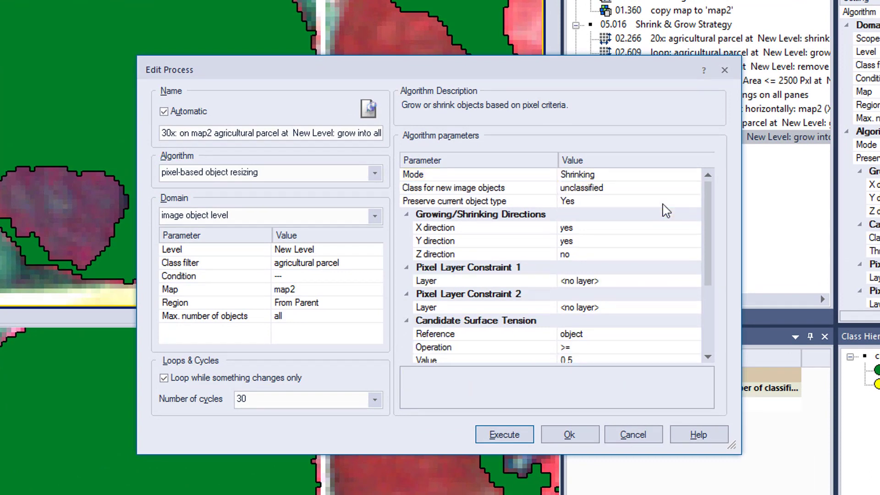
Step: Set the class for new image objects to removed and the surface tension operation to <=, then execute
left_click(693, 188)
left_click(693, 188)
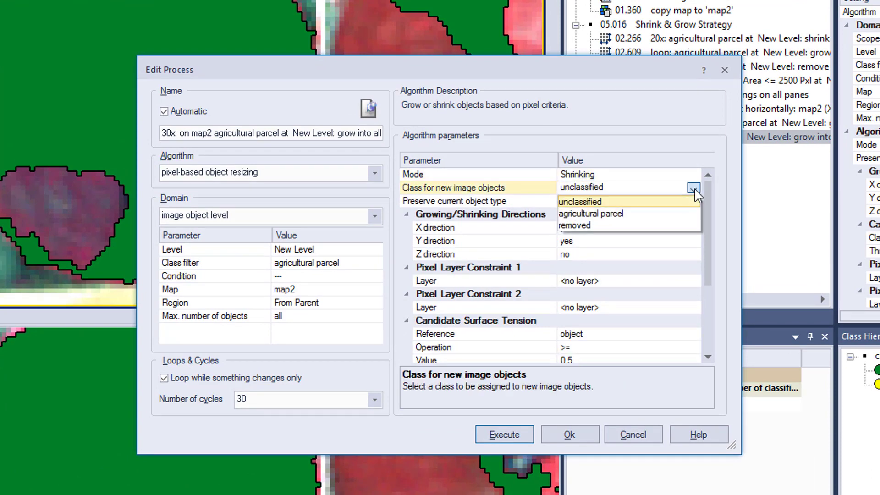
left_click(621, 225)
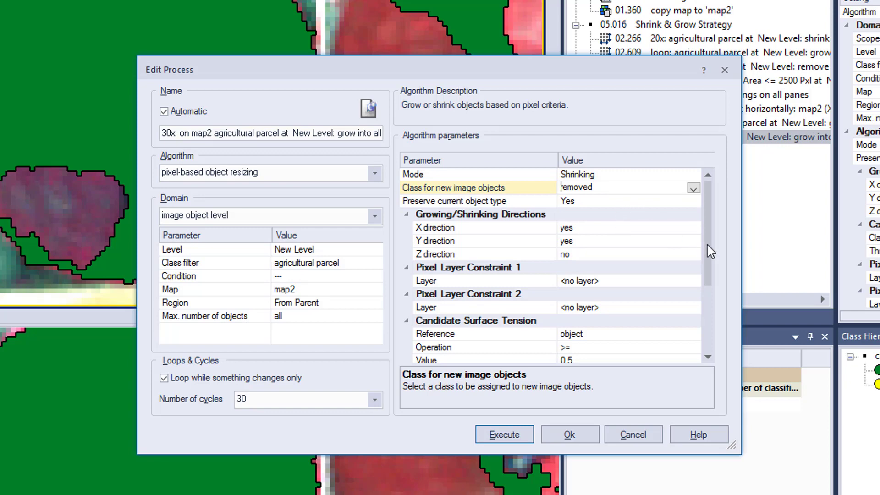
left_click_drag(710, 251, 707, 312)
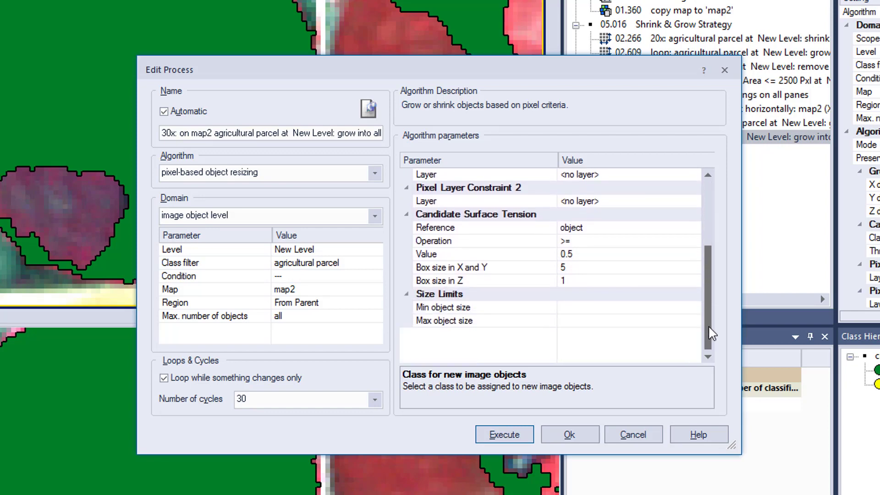
left_click(694, 243)
left_click(693, 242)
left_click(586, 278)
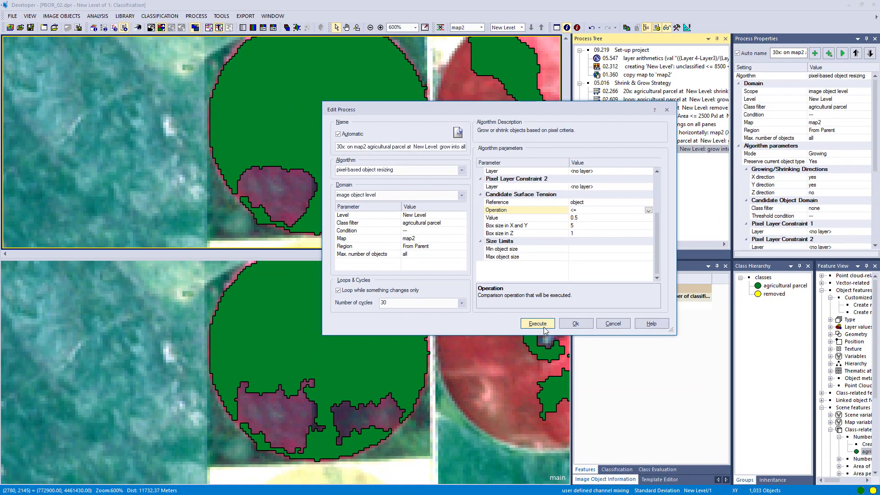
left_click(538, 324)
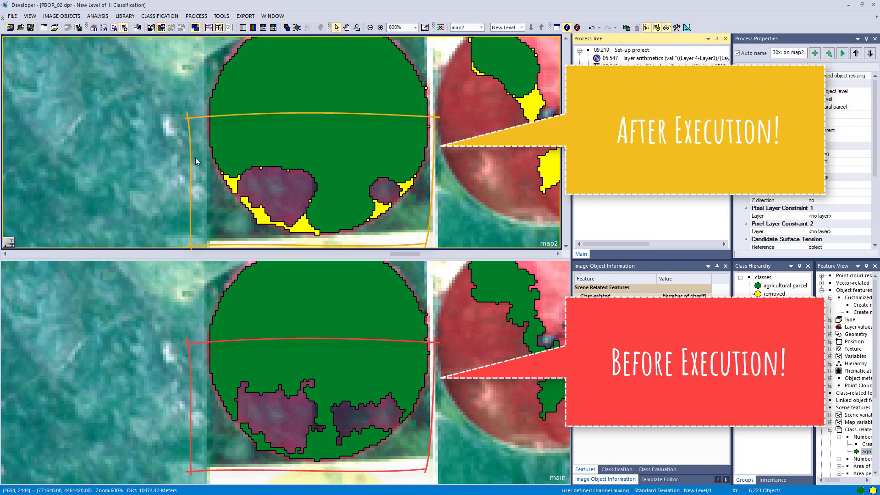
Step: Pan, zoom and select parcels in both views to inspect the result of the shrinking process
scroll(161, 146, "down", 5)
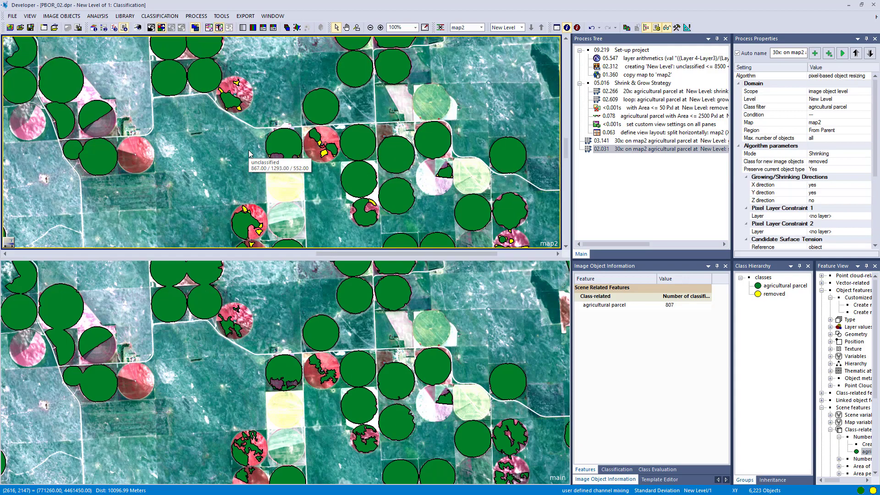
left_click_drag(226, 158, 433, 147)
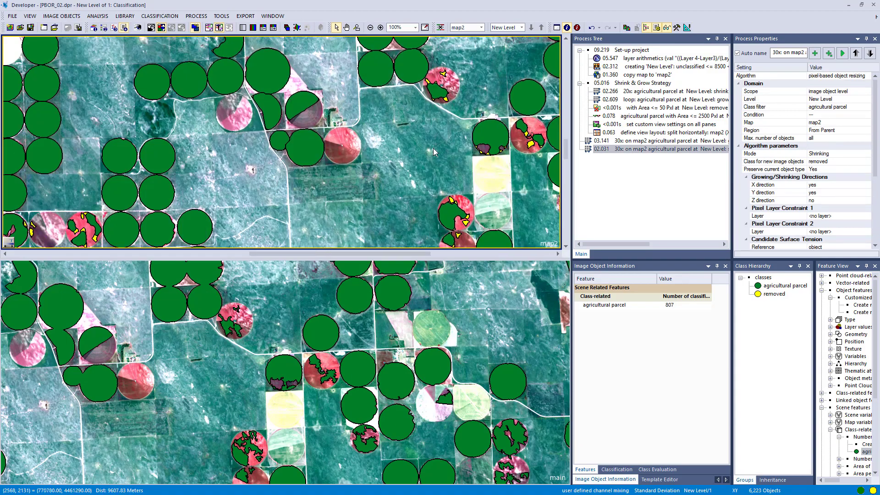
left_click_drag(276, 219, 415, 157)
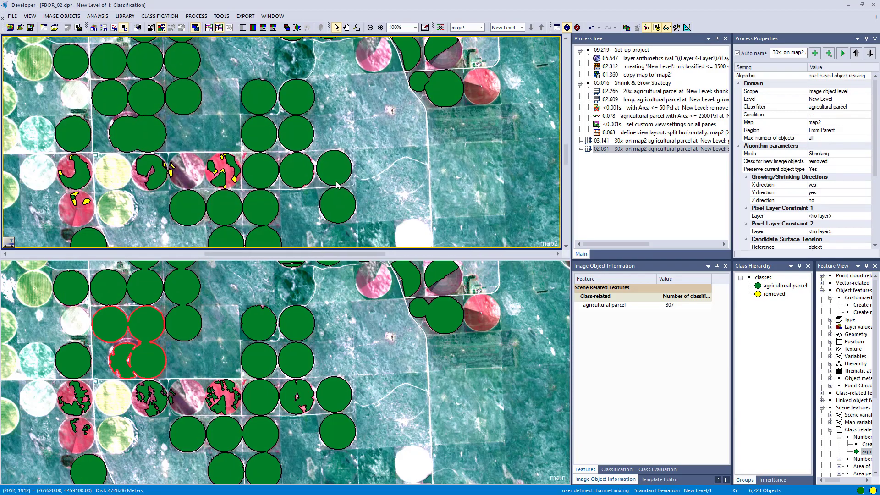
left_click_drag(265, 288, 265, 190)
left_click(265, 190)
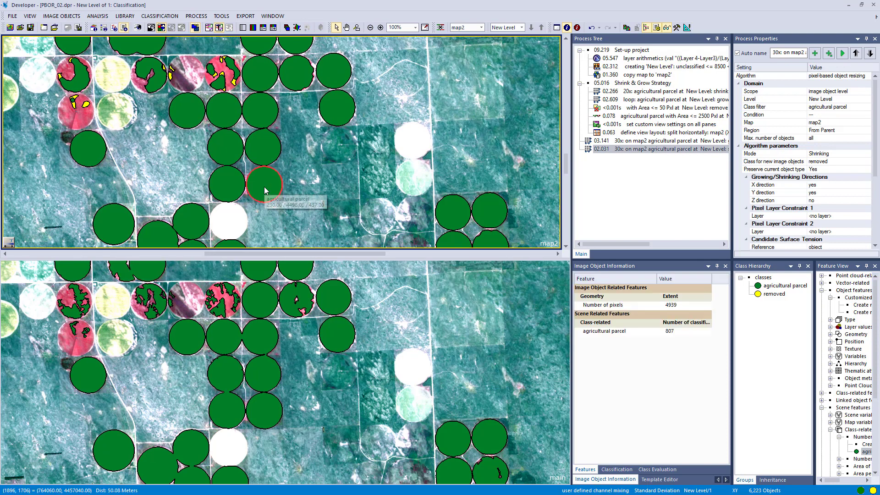
left_click_drag(275, 184, 317, 108)
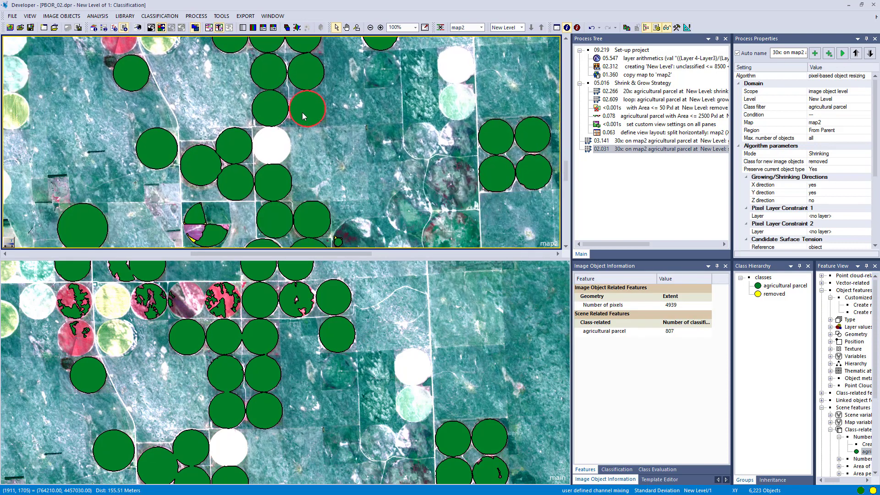
left_click(281, 115)
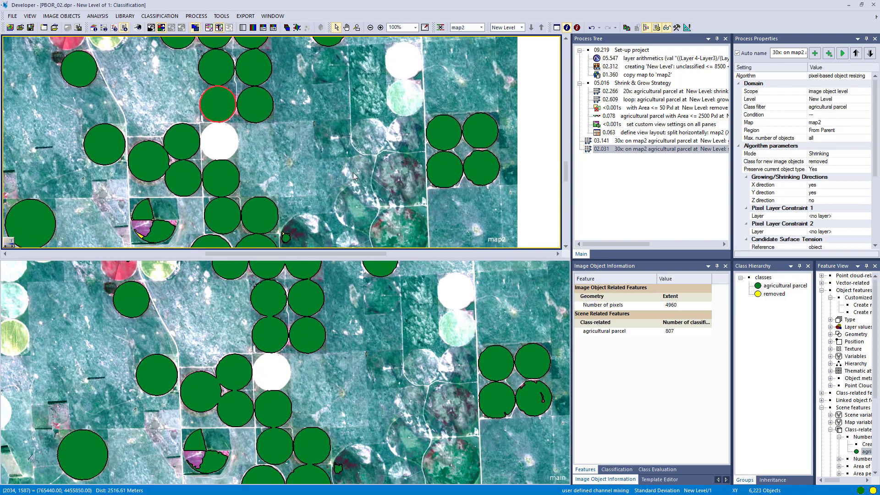
scroll(429, 174, "down", 2)
scroll(422, 174, "up", 5)
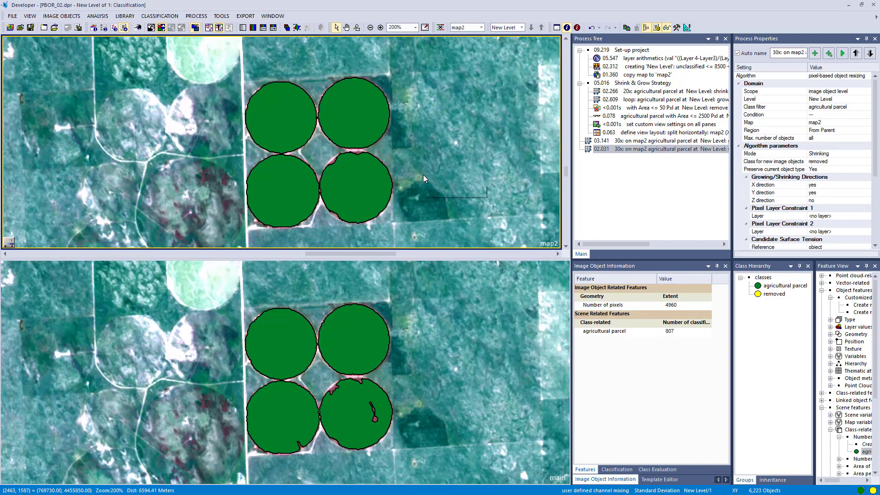
scroll(347, 177, "up", 1)
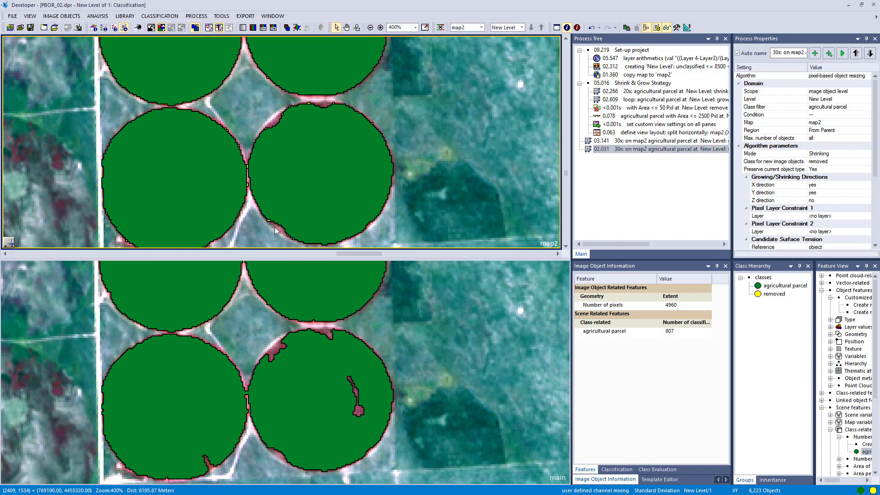
left_click_drag(258, 212, 303, 185)
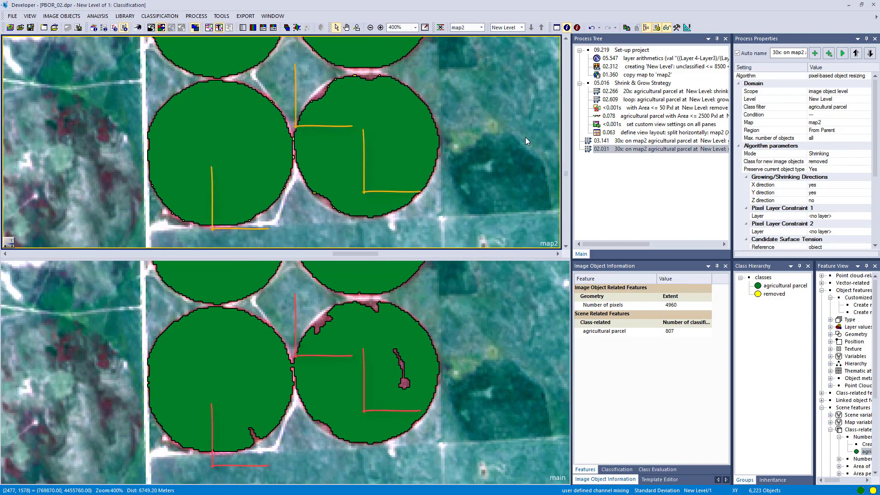